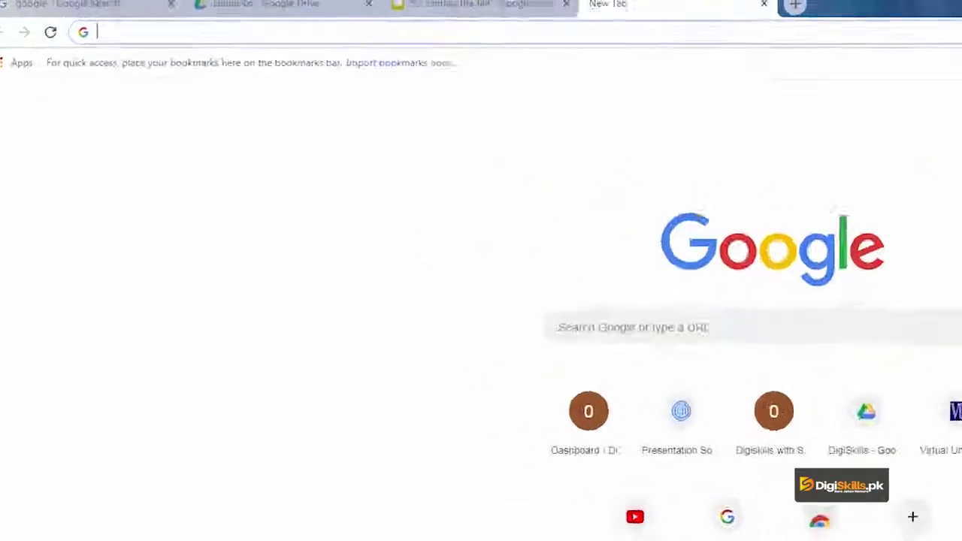
# Log into the site's wp-admin with Remember Me ticked and open Media > Library.
pyautogui.write('di')
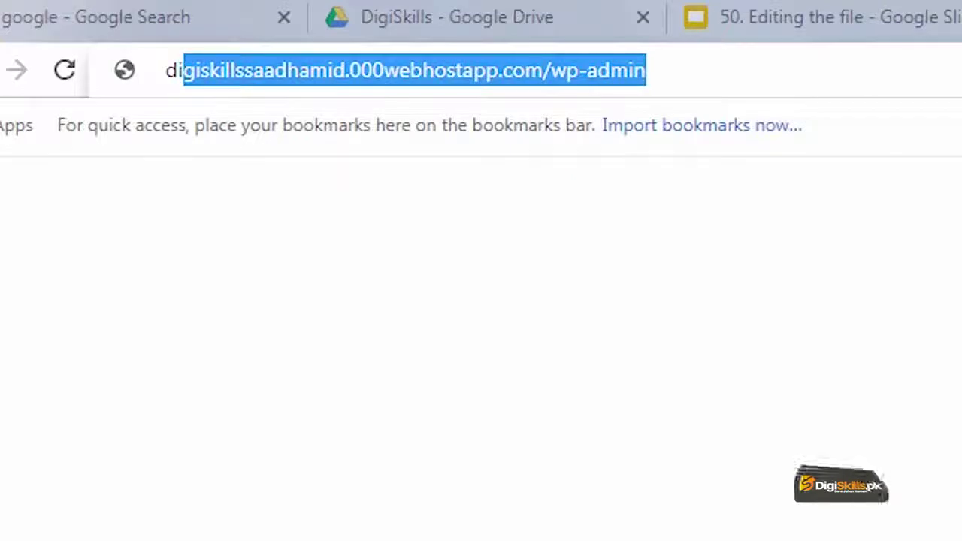
pyautogui.press('Return')
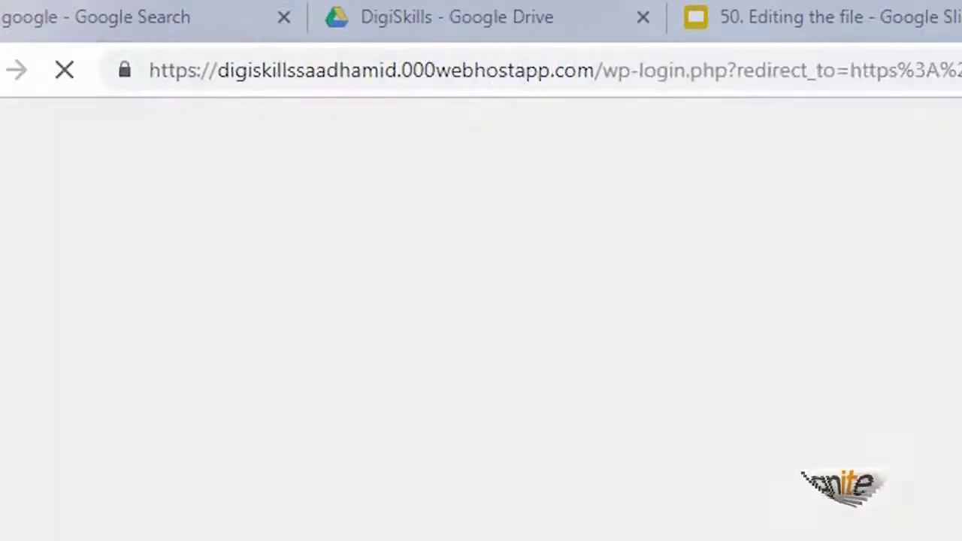
pyautogui.write('admin')
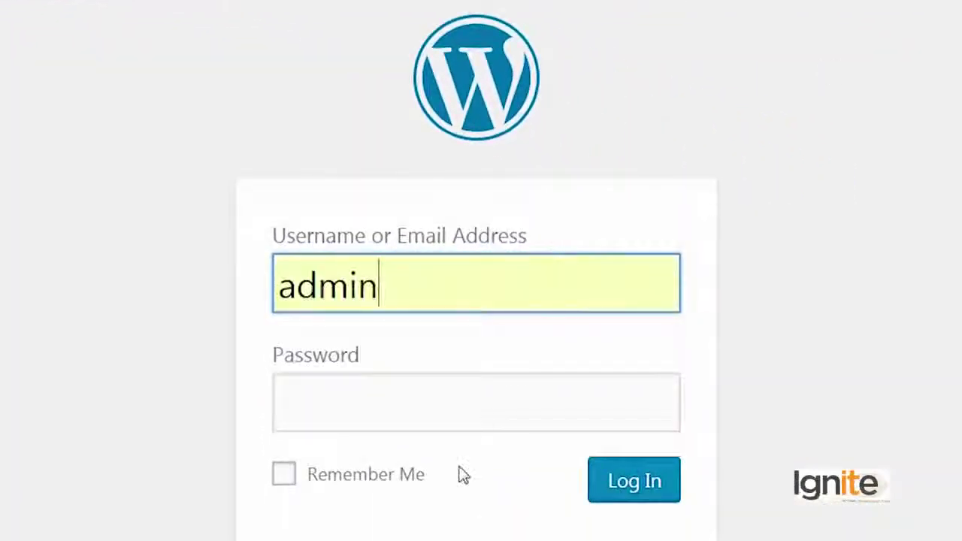
pyautogui.click(468, 425)
pyautogui.write('••••••••')
pyautogui.click(284, 473)
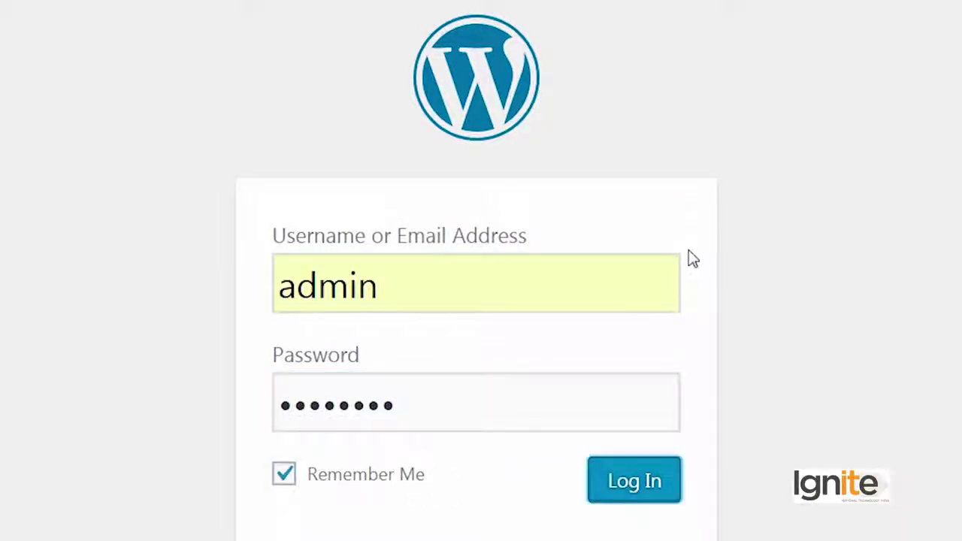
pyautogui.press('Return')
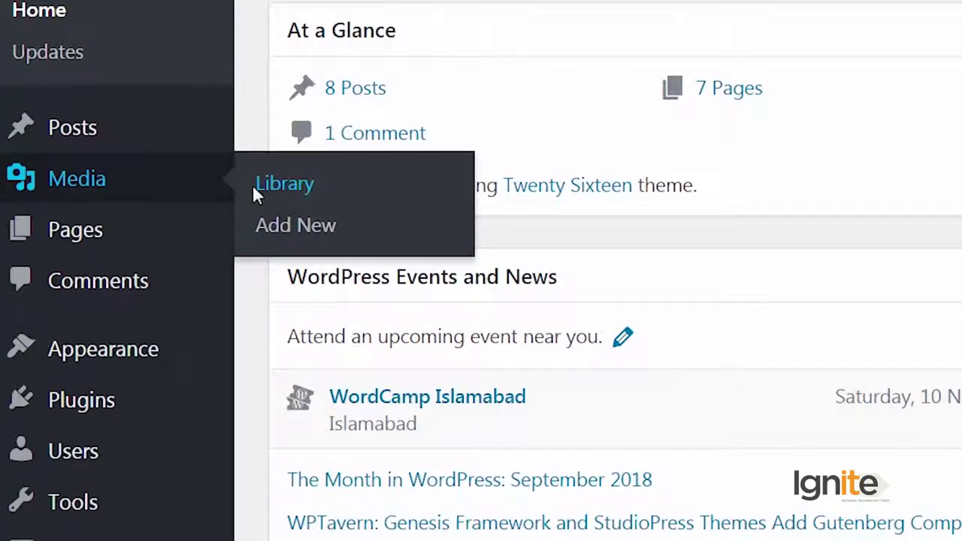
pyautogui.click(282, 184)
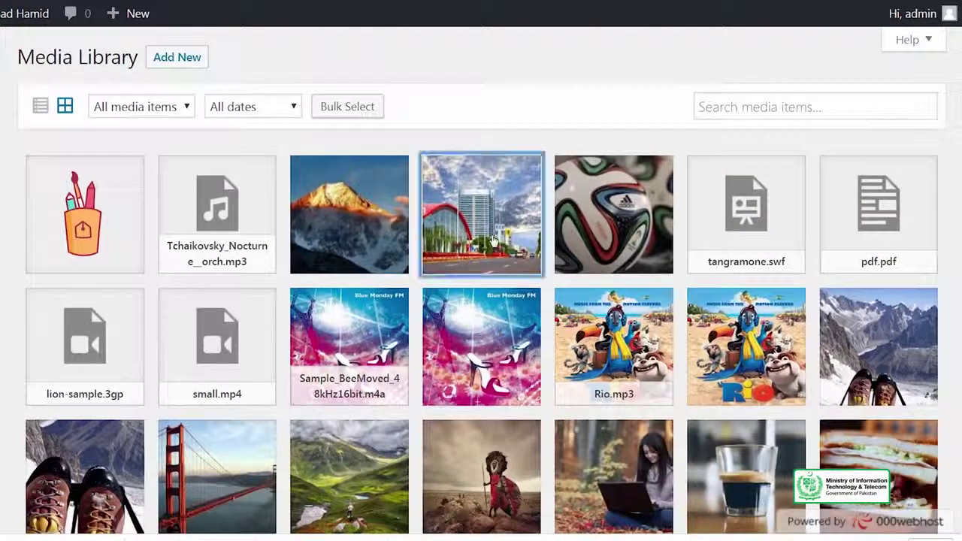
# Retitle pakistan.jpg to 'Islamabad' and caption it 'Islamabad blue area'.
pyautogui.click(493, 240)
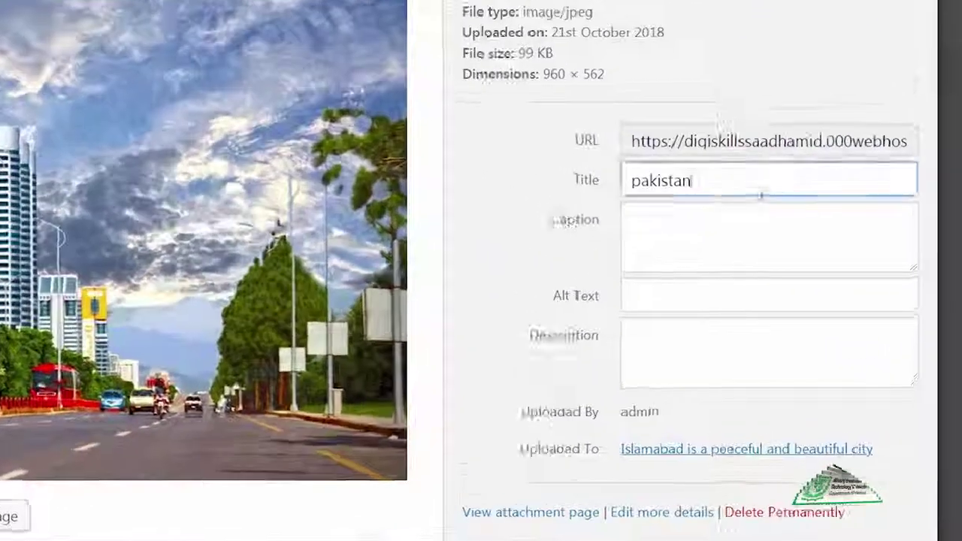
pyautogui.moveTo(762, 231); pyautogui.dragTo(739, 231)
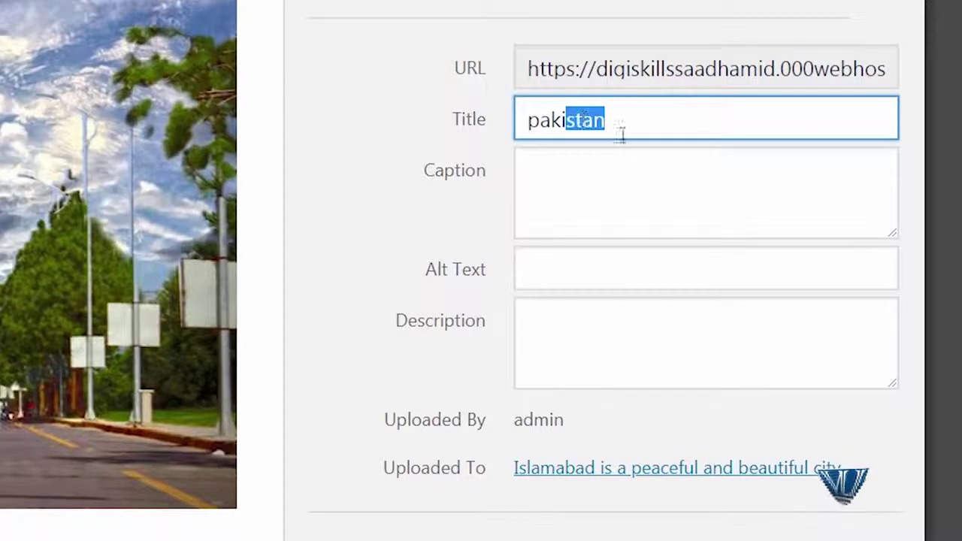
pyautogui.moveTo(619, 122); pyautogui.dragTo(466, 142)
pyautogui.write('I')
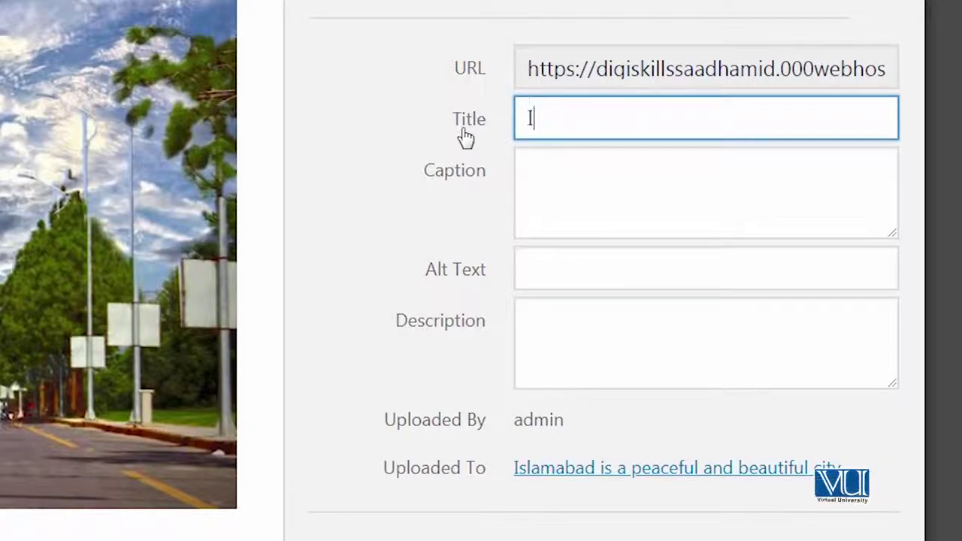
pyautogui.write('d')
pyautogui.press('Tab')
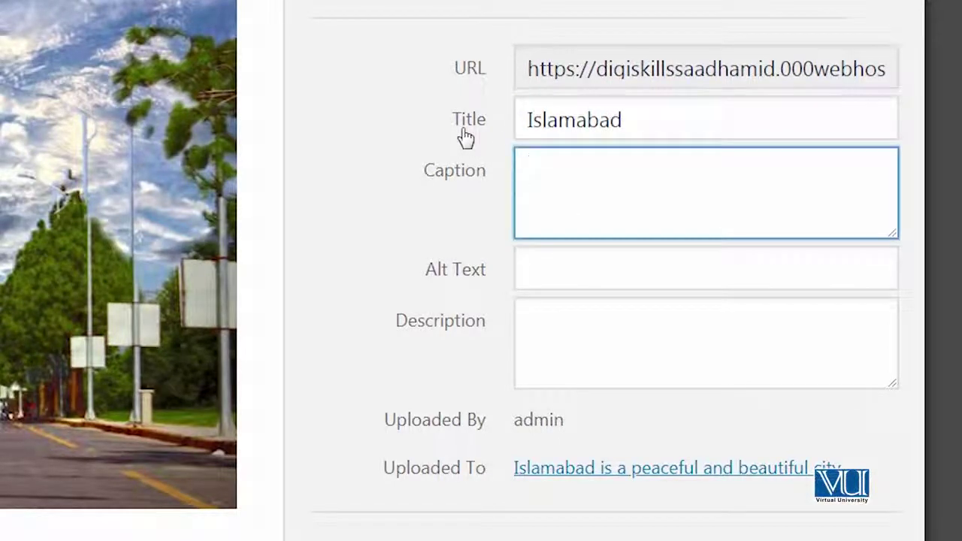
pyautogui.write('Islamabad blue area')
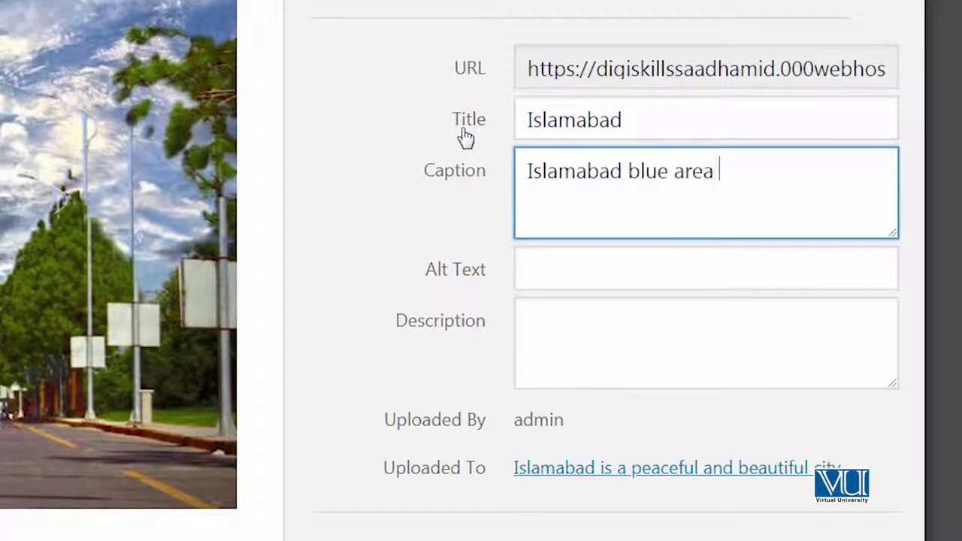
pyautogui.press('Tab')
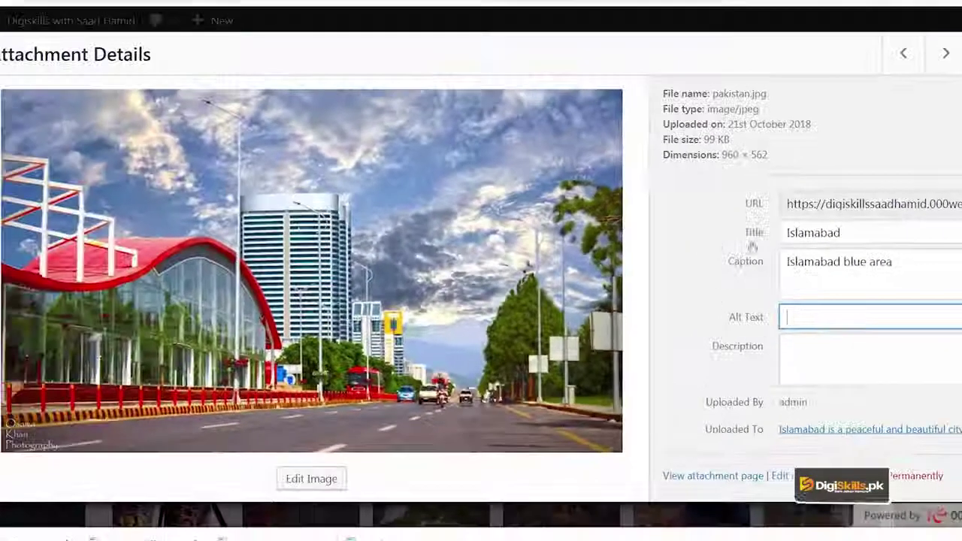
# Crop the photo to the red-roofed building and tower, then flip it horizontally.
pyautogui.click(335, 480)
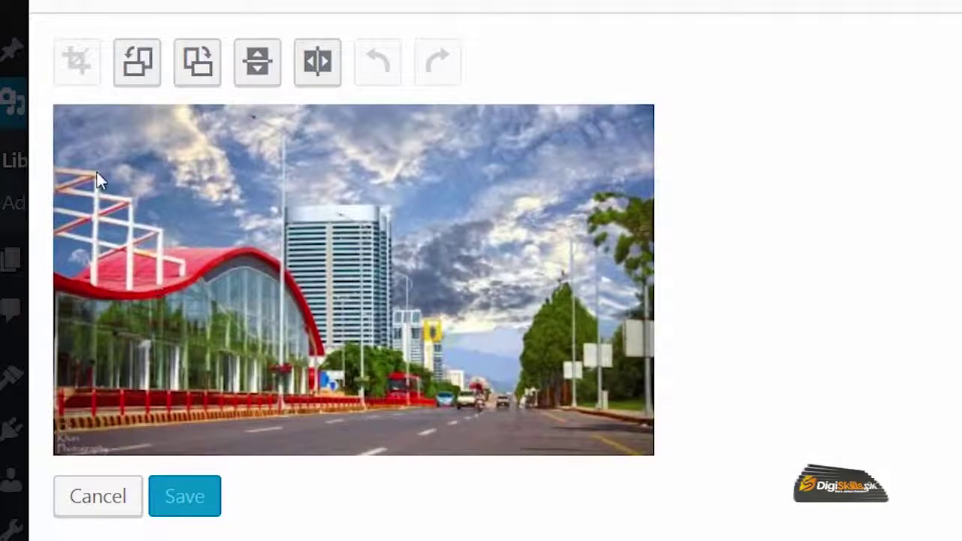
pyautogui.moveTo(97, 172)
pyautogui.mouseDown()
pyautogui.moveTo(316, 348)
pyautogui.moveTo(388, 376)
pyautogui.mouseUp()
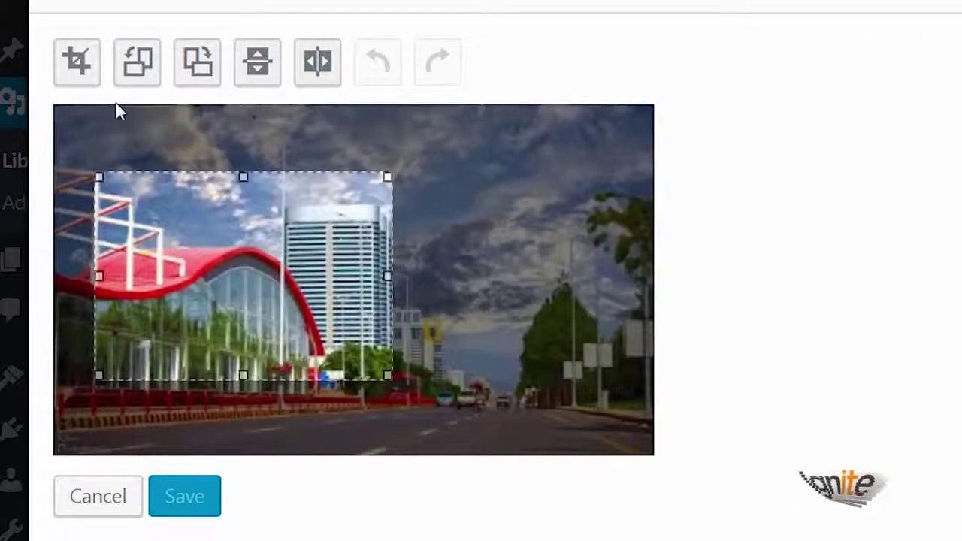
pyautogui.click(76, 60)
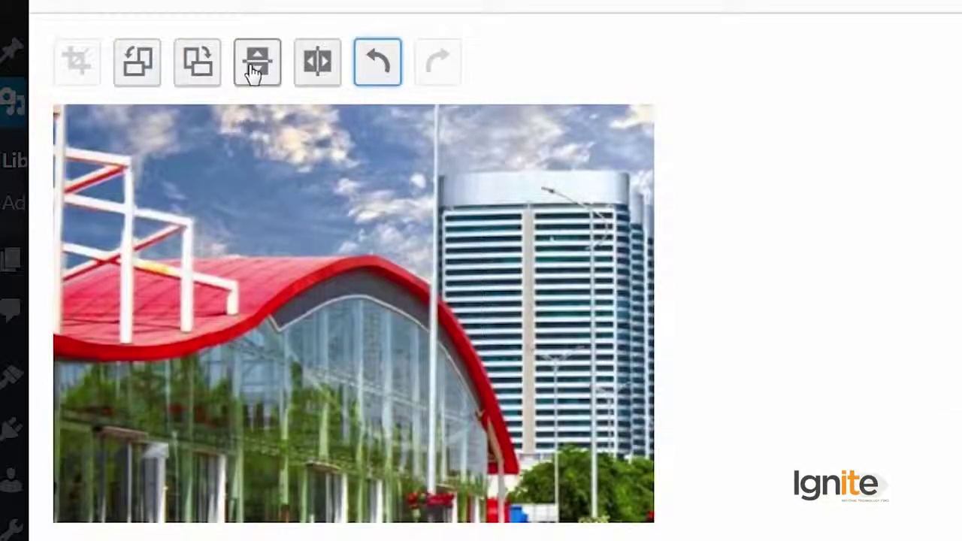
pyautogui.click(198, 68)
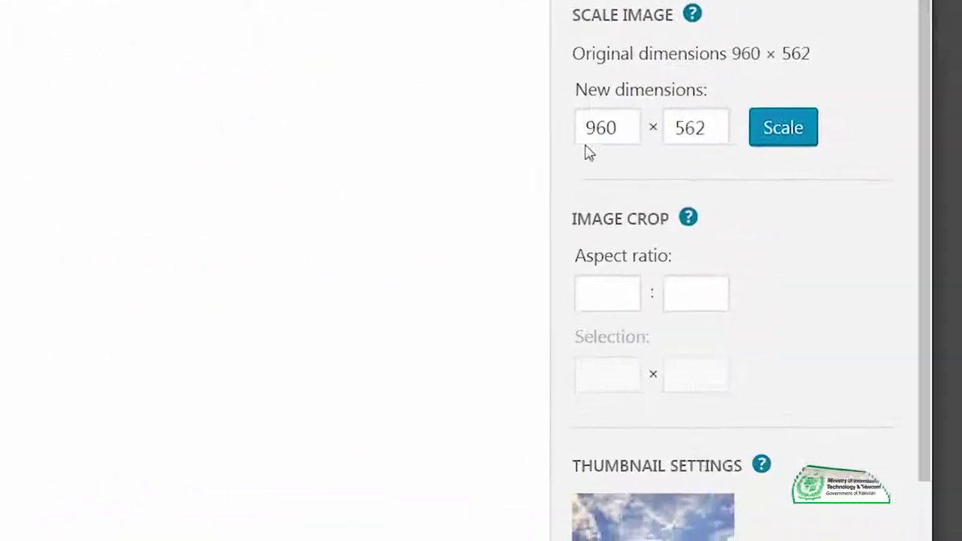
# Scale the image from 960 wide down to 500 × 293.
pyautogui.click(612, 125)
pyautogui.moveTo(613, 125); pyautogui.dragTo(549, 123)
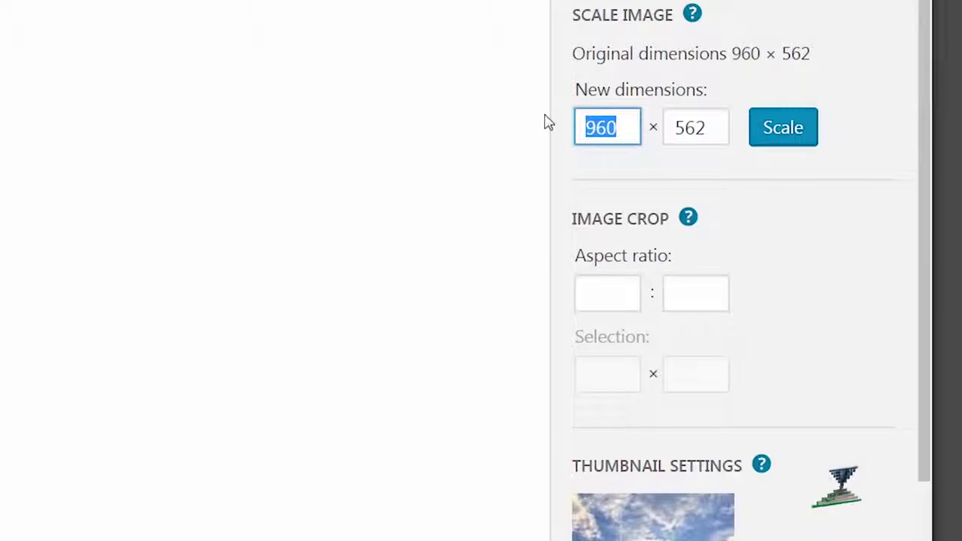
pyautogui.write('500')
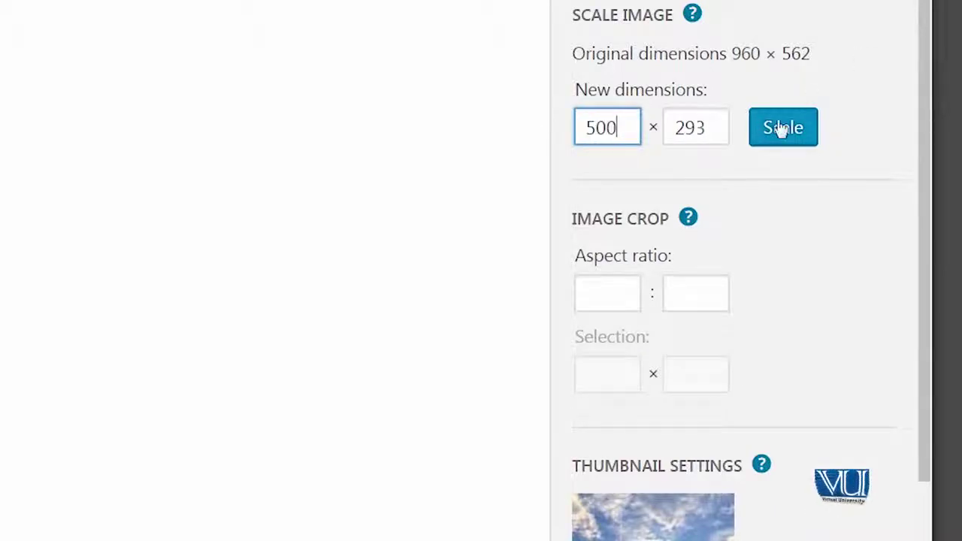
pyautogui.click(774, 132)
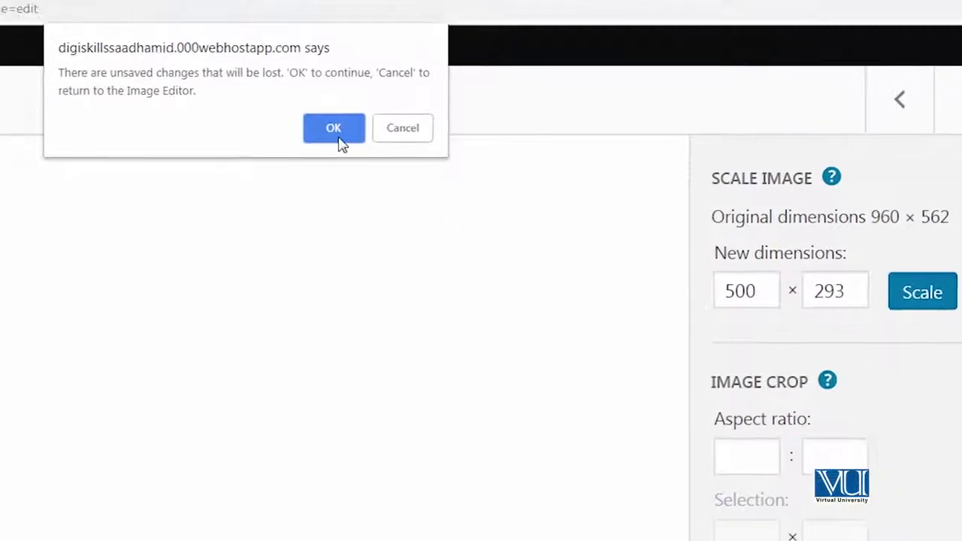
pyautogui.click(335, 130)
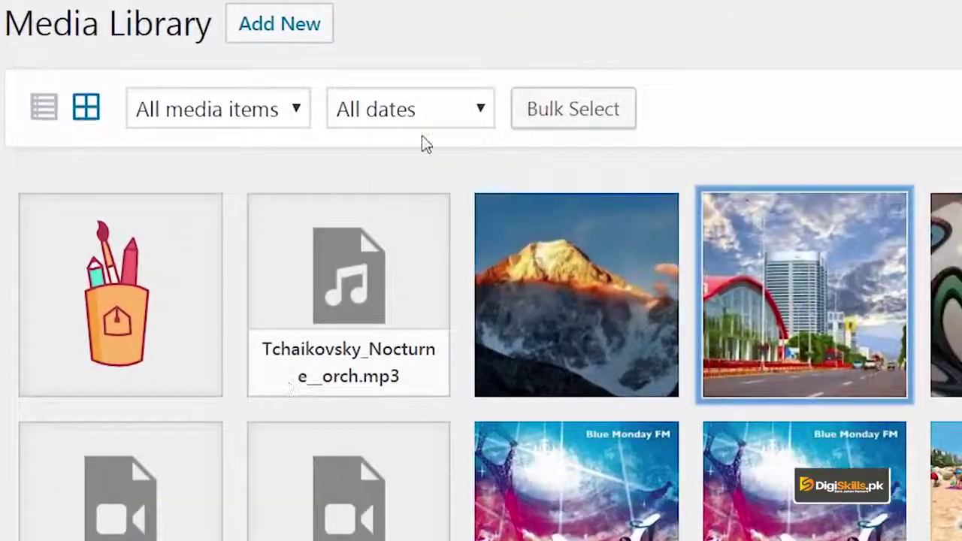
pyautogui.click(433, 120)
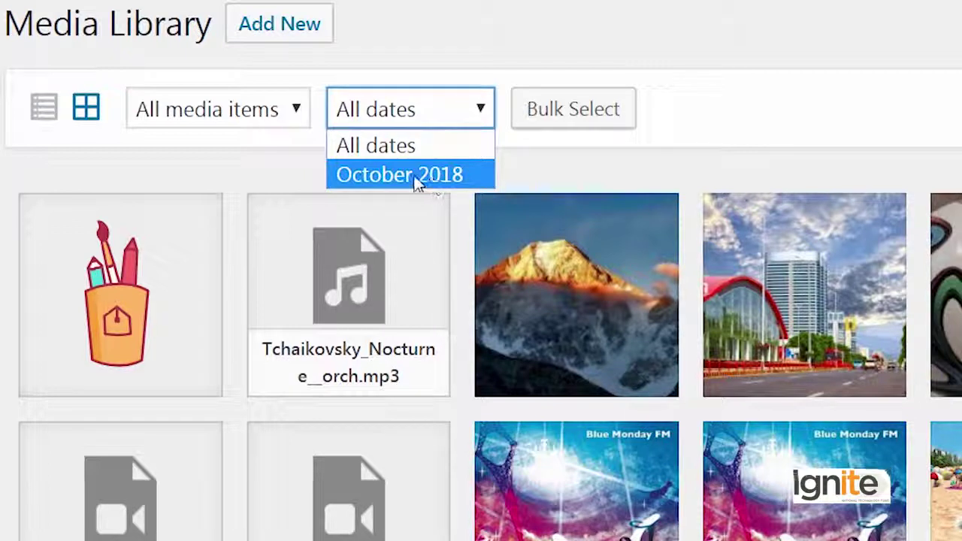
pyautogui.click(634, 149)
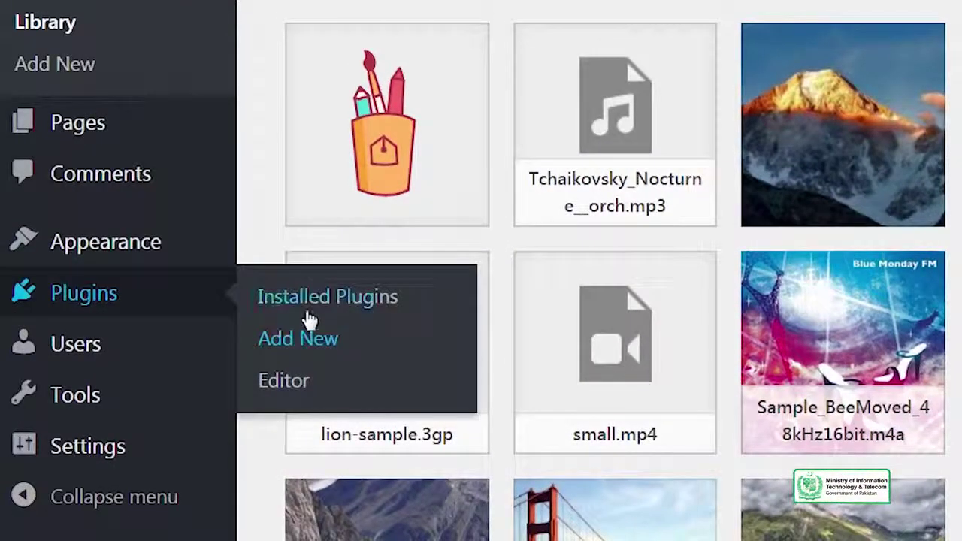
# Search Add New Plugins for 'enhanced media library', then install and activate Enhanced Media Library.
pyautogui.rightClick(308, 314)
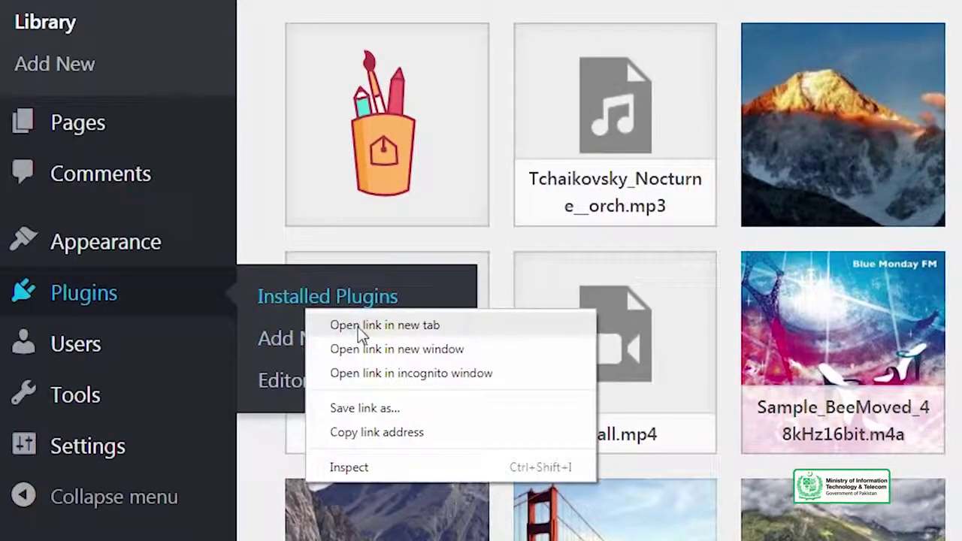
pyautogui.rightClick(254, 339)
pyautogui.click(279, 353)
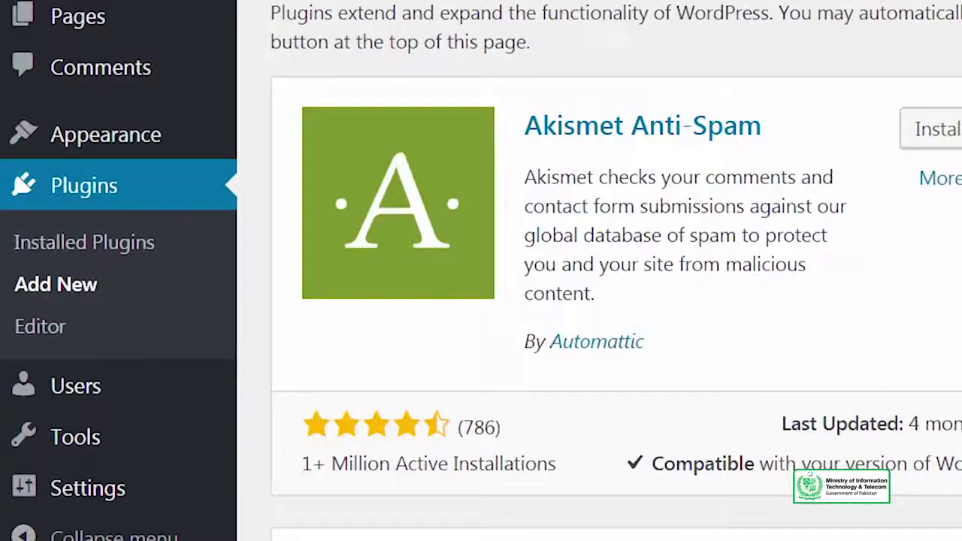
pyautogui.write('e')
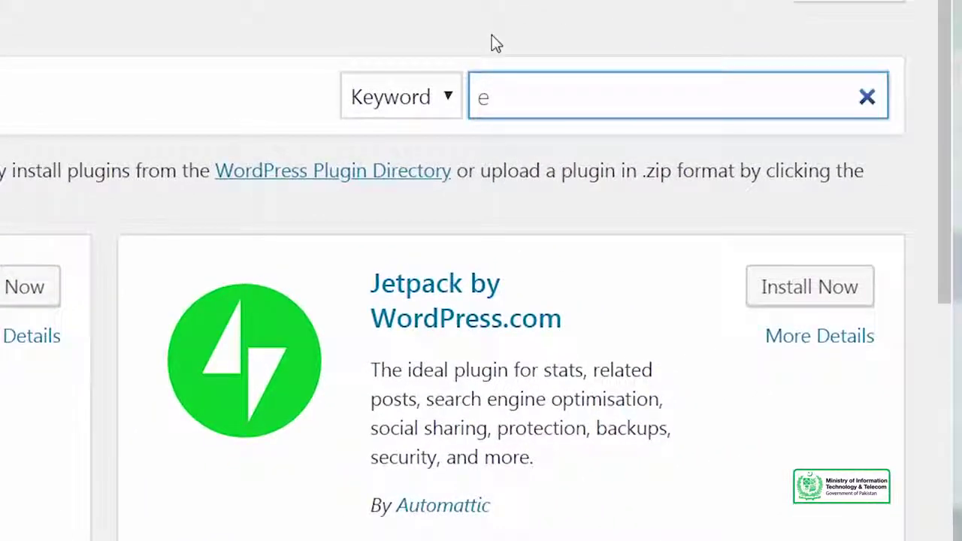
pyautogui.write('nhanced media l')
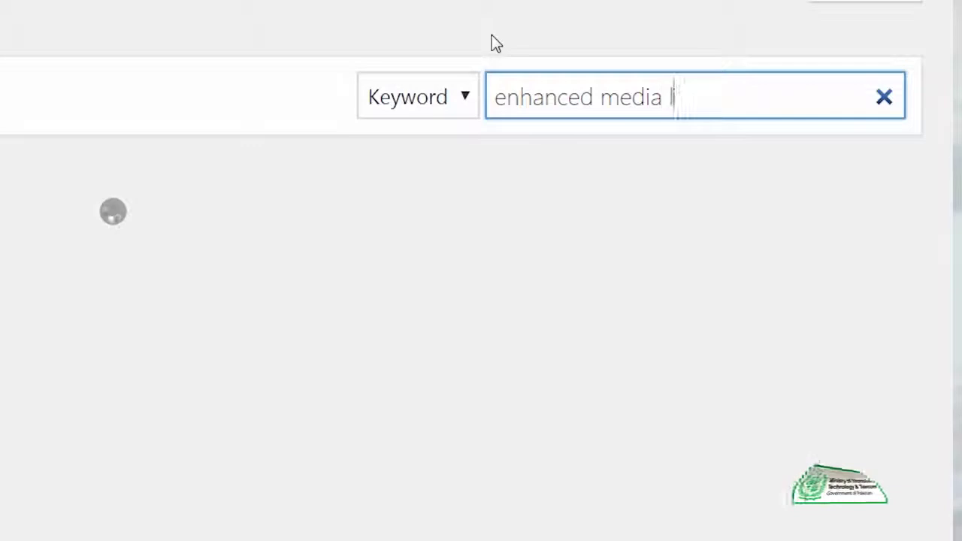
pyautogui.write('ibrary')
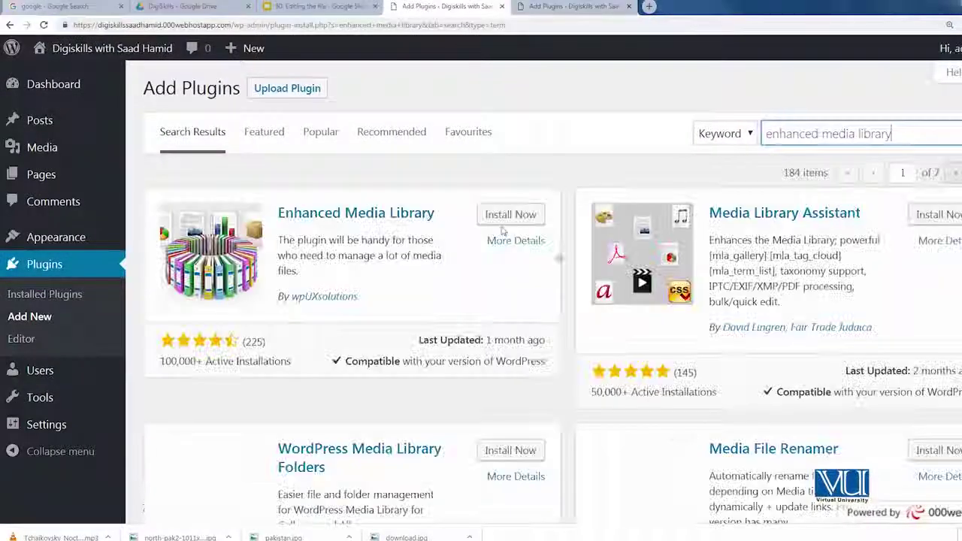
pyautogui.click(507, 215)
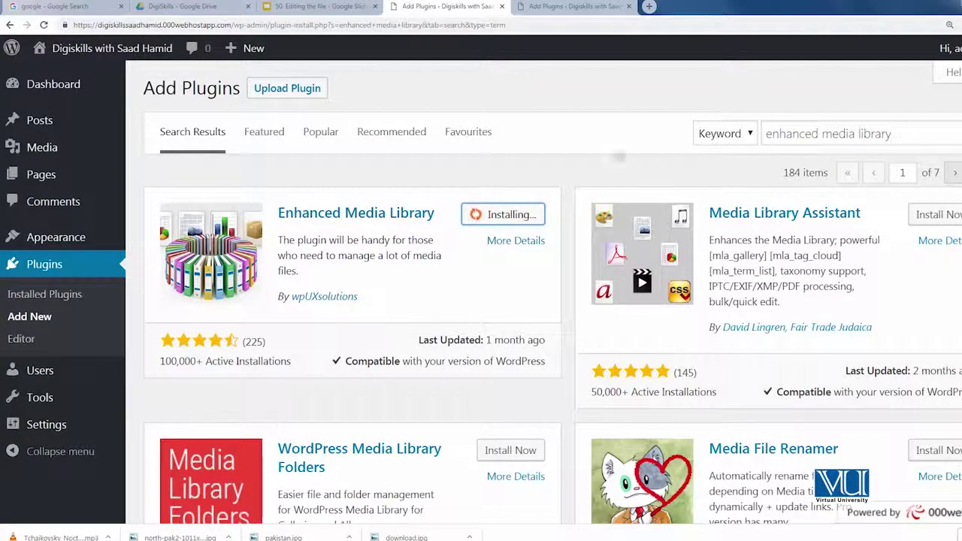
pyautogui.click(515, 213)
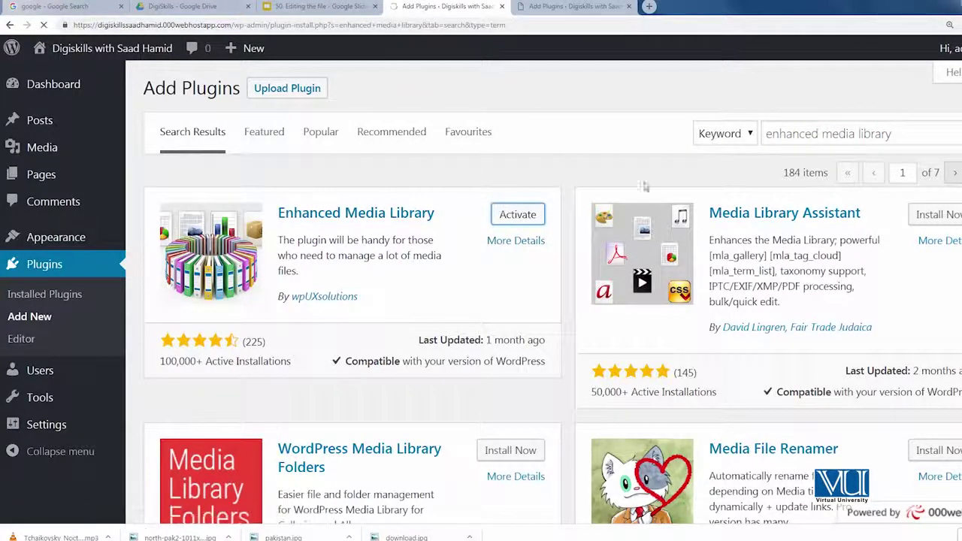
# Install the Media Library Assistant plugin.
pyautogui.click(936, 215)
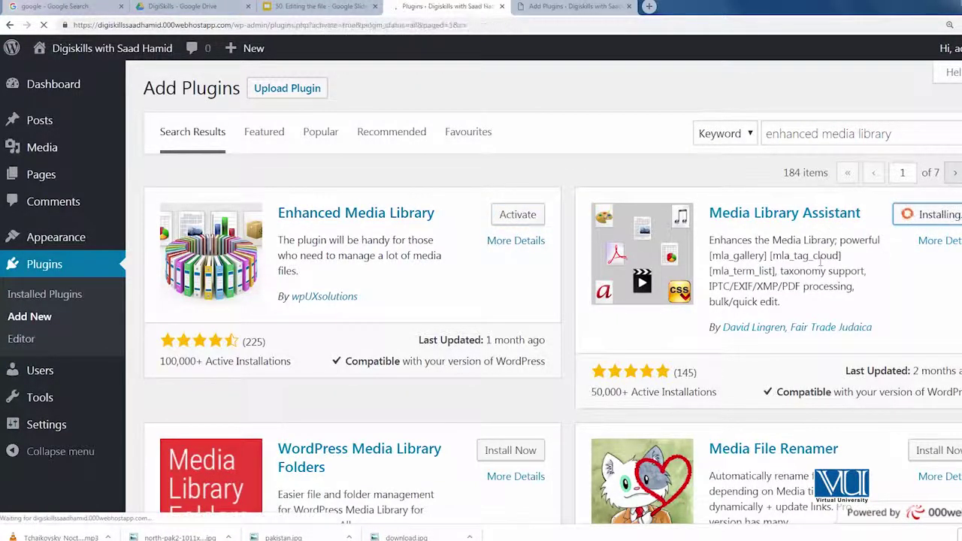
pyautogui.scroll(-3, 389, 371)
pyautogui.scroll(-3, 389, 371)
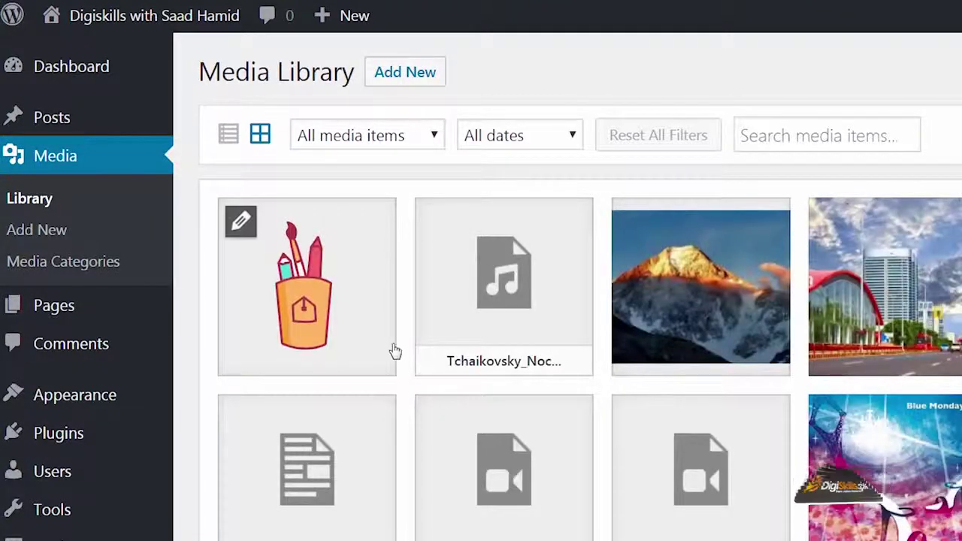
# Open the mountain image's attachment details and show its full More Details view.
pyautogui.scroll(-5, 393, 350)
pyautogui.scroll(5, 393, 350)
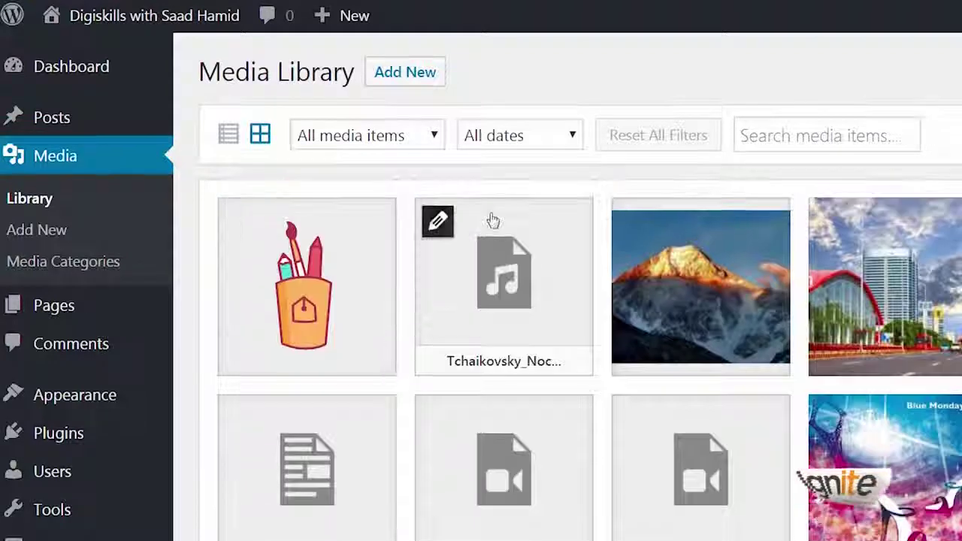
pyautogui.click(665, 275)
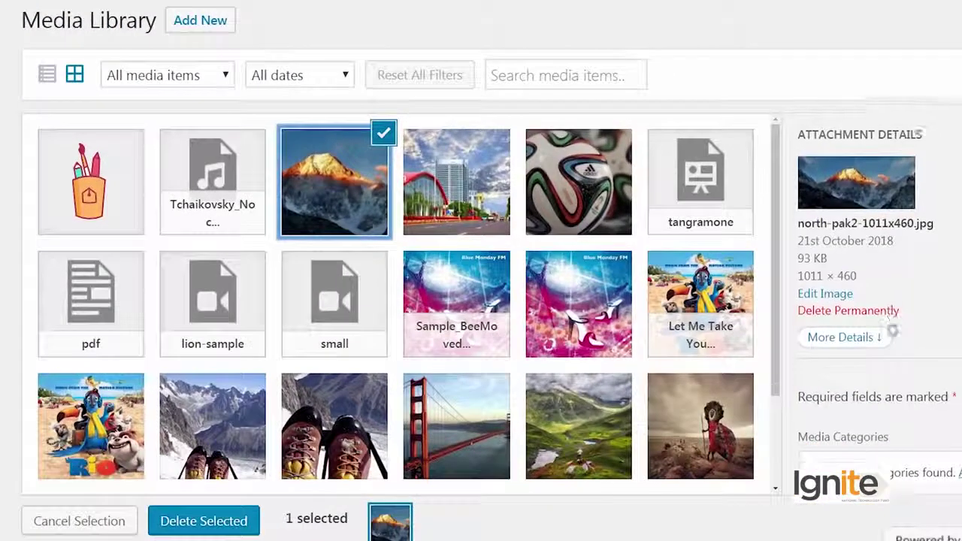
pyautogui.scroll(-1, 891, 331)
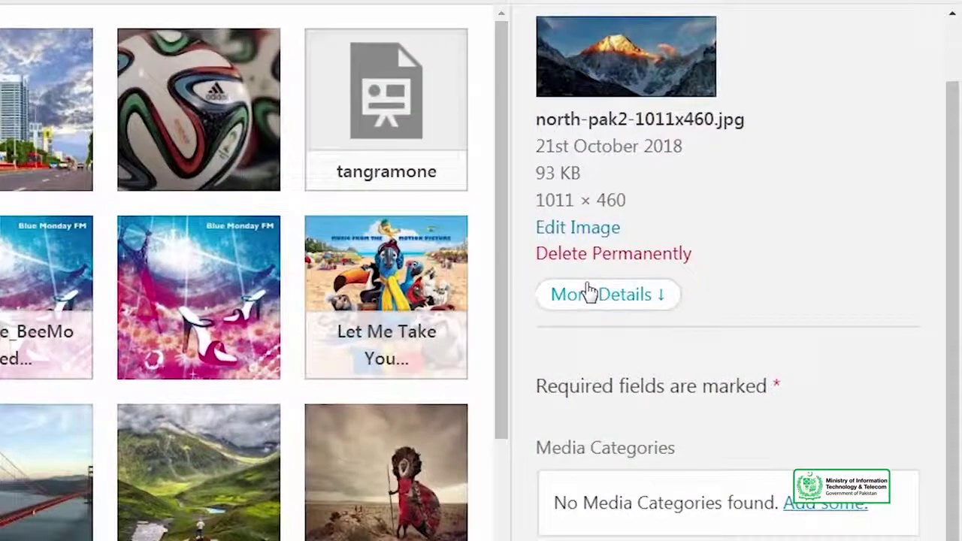
pyautogui.click(590, 293)
pyautogui.scroll(-3, 623, 422)
pyautogui.scroll(3, 624, 422)
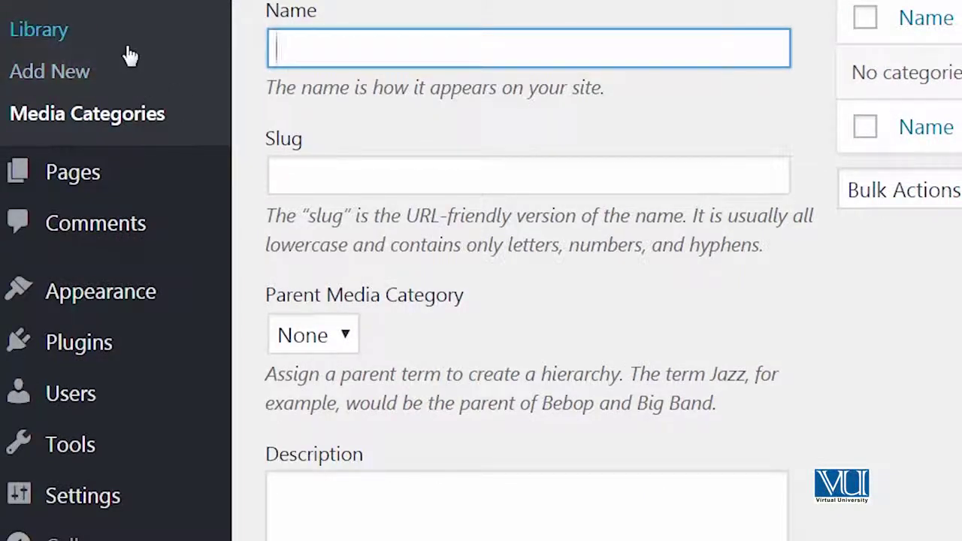
pyautogui.moveTo(79, 342)
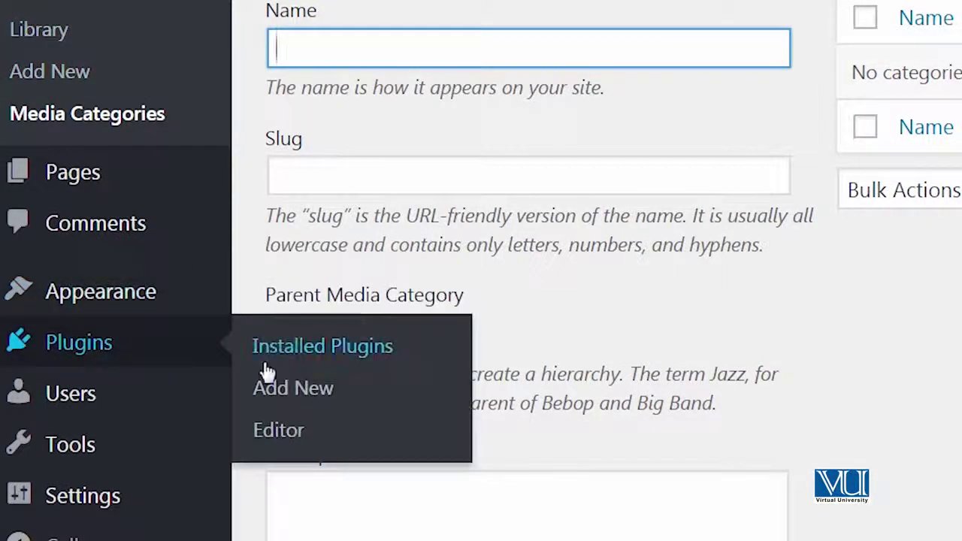
# Activate Media Library Assistant from the Installed Plugins list.
pyautogui.click(271, 359)
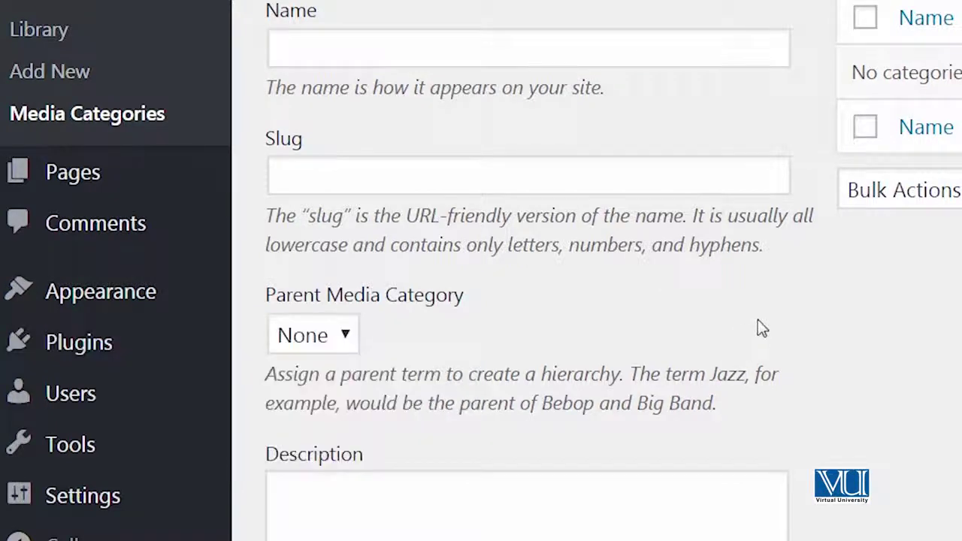
pyautogui.scroll(-1, 757, 322)
pyautogui.scroll(-5, 758, 321)
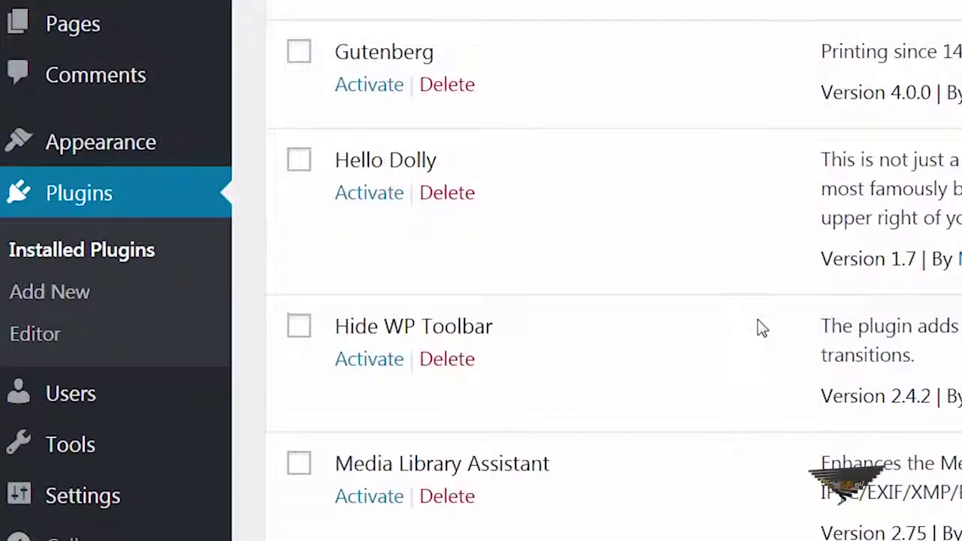
pyautogui.scroll(-3, 758, 326)
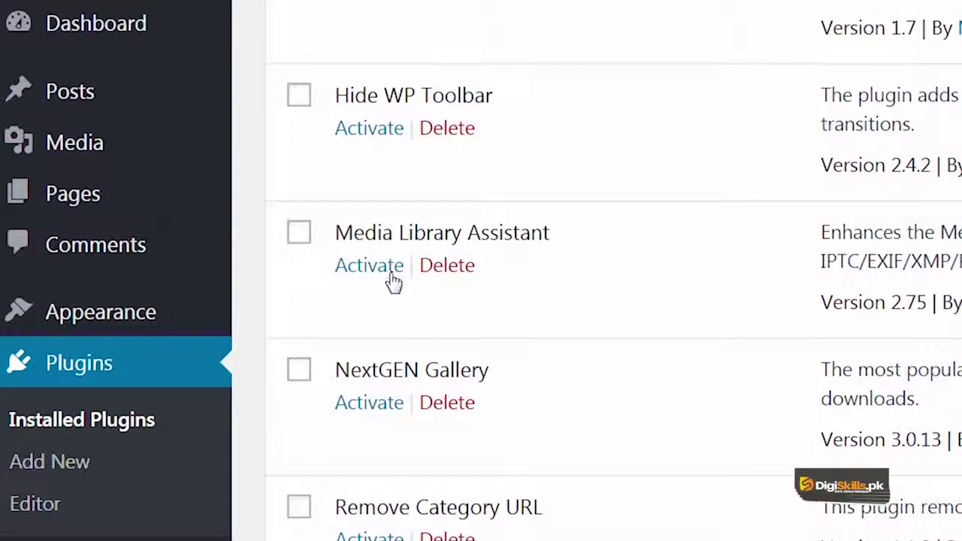
pyautogui.click(393, 281)
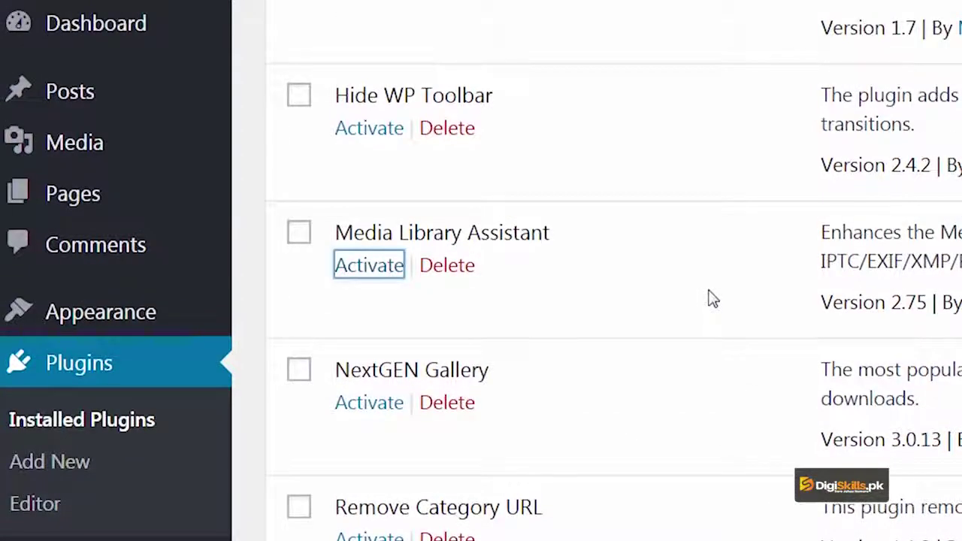